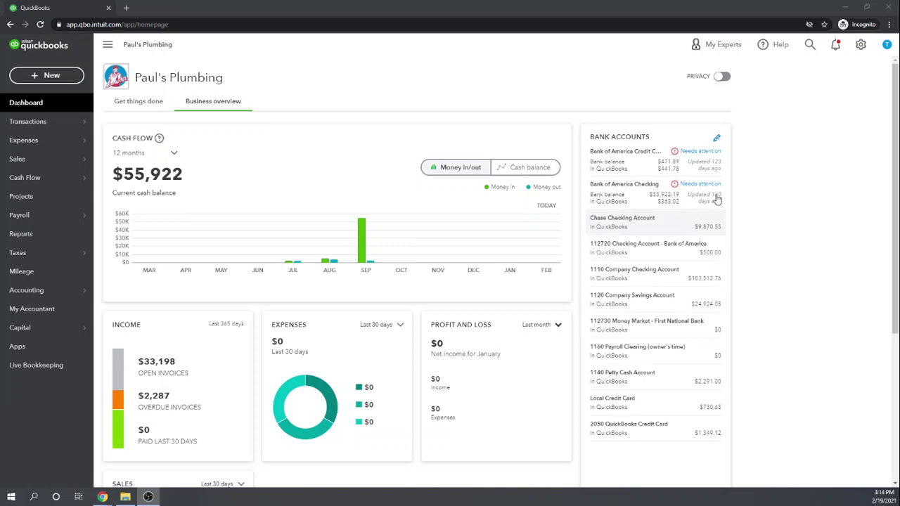
# Open the gear settings menu on the Paul's Plumbing dashboard.
pyautogui.click(861, 46)
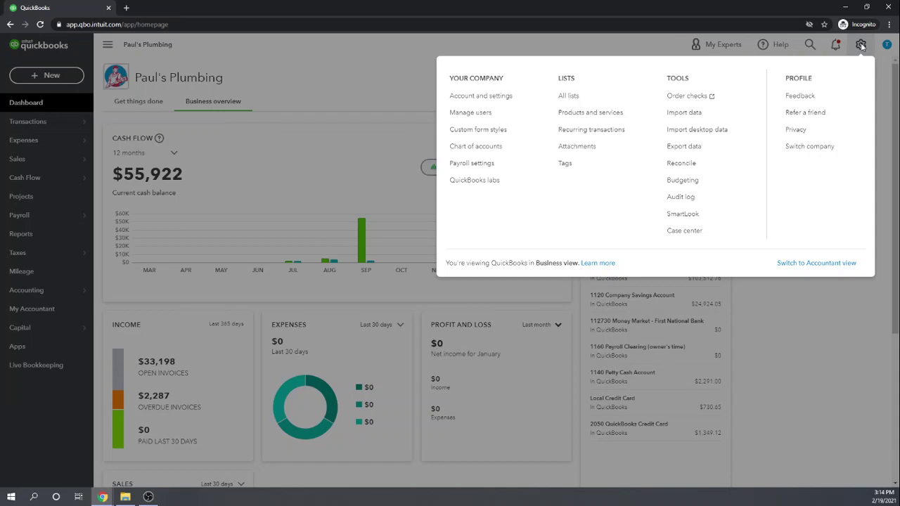
# Go to Account and settings and show the Company category.
pyautogui.click(465, 100)
pyautogui.click(465, 98)
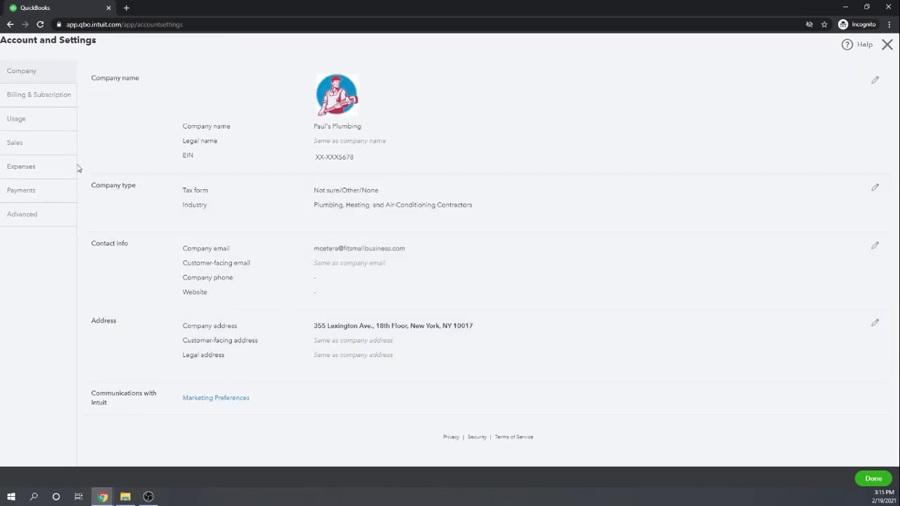
pyautogui.click(20, 74)
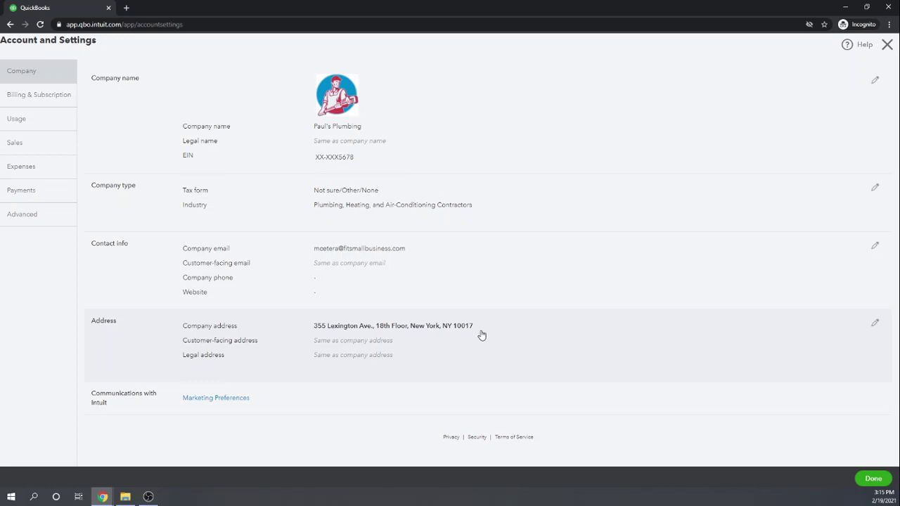
# Edit the Company name section and uncheck 'Same as company name' for the legal name.
pyautogui.click(121, 129)
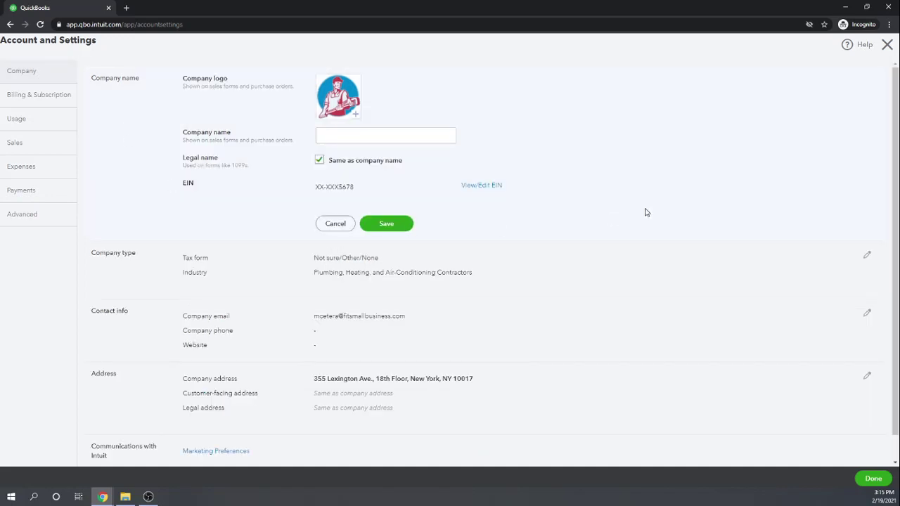
pyautogui.click(319, 160)
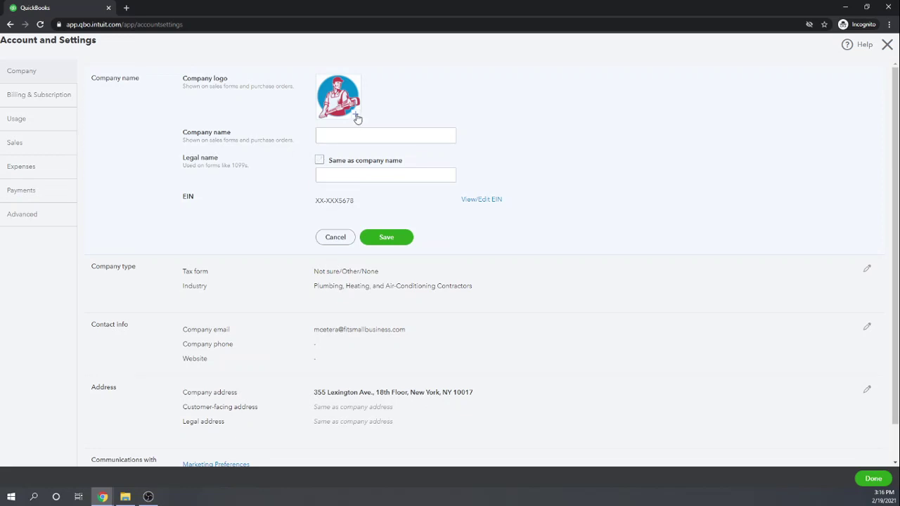
# Start adding a new company logo from the computer, then cancel and keep the existing logo.
pyautogui.click(356, 116)
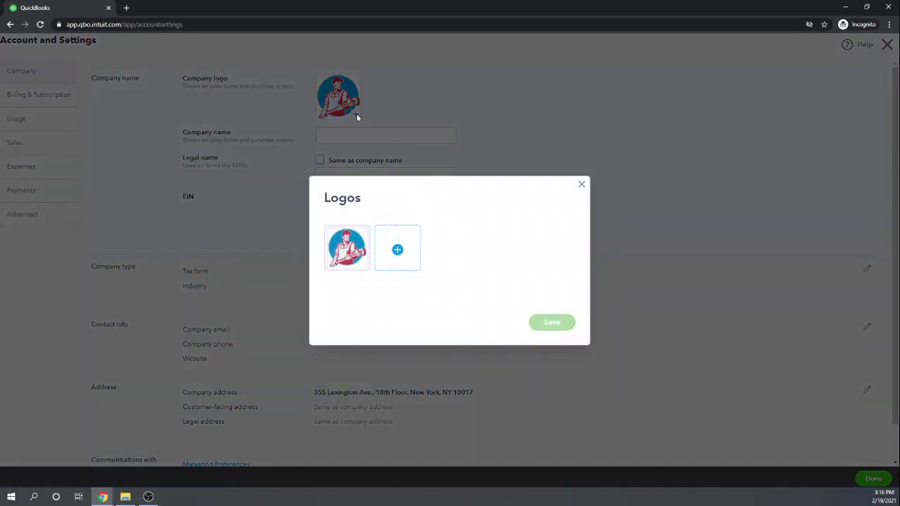
pyautogui.click(397, 252)
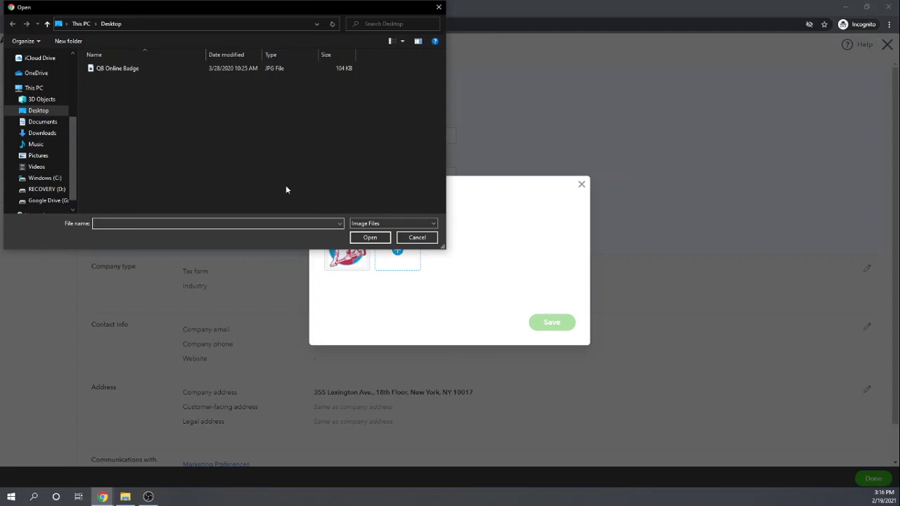
pyautogui.click(415, 238)
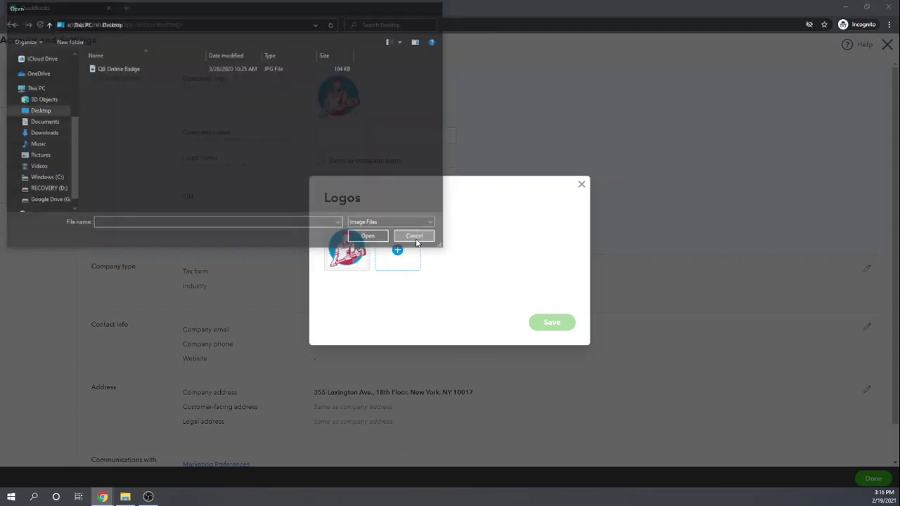
pyautogui.click(581, 186)
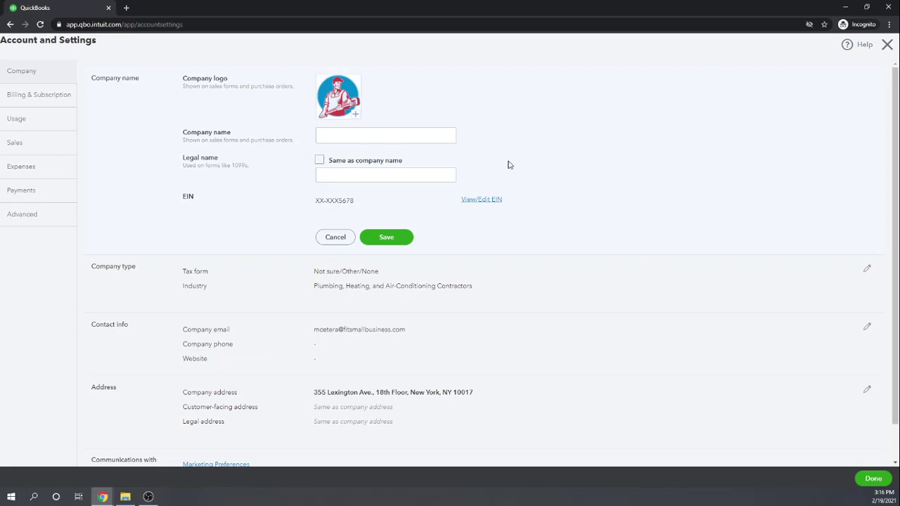
# Recheck 'Same as company name' so the legal name is Paul's Plumbing, and save.
pyautogui.click(393, 131)
pyautogui.click(320, 161)
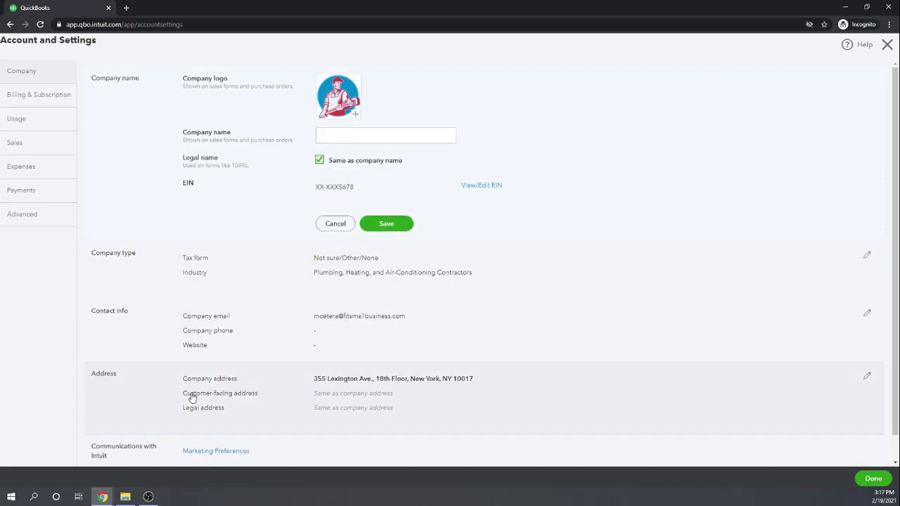
pyautogui.click(397, 226)
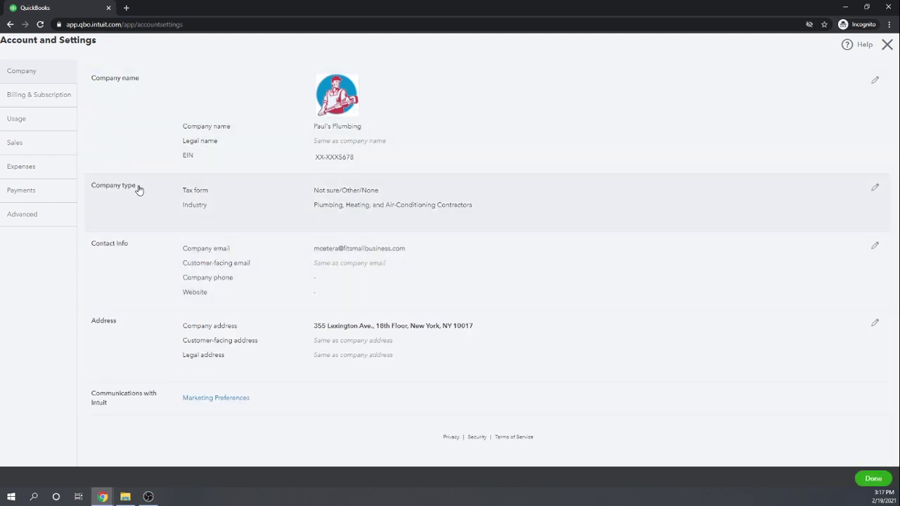
# Save the company type with tax form Not sure/Other/None and the Plumbing, Heating, and Air-Conditioning Contractors industry.
pyautogui.click(124, 208)
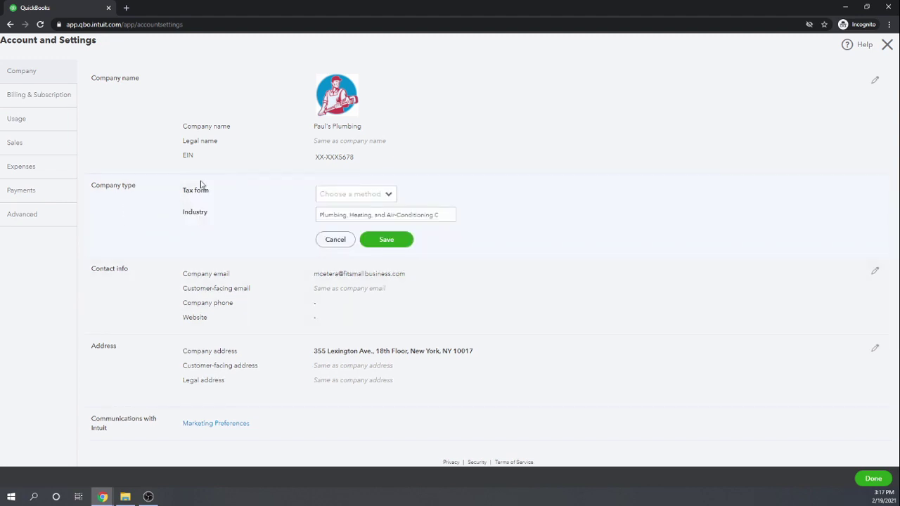
pyautogui.click(388, 195)
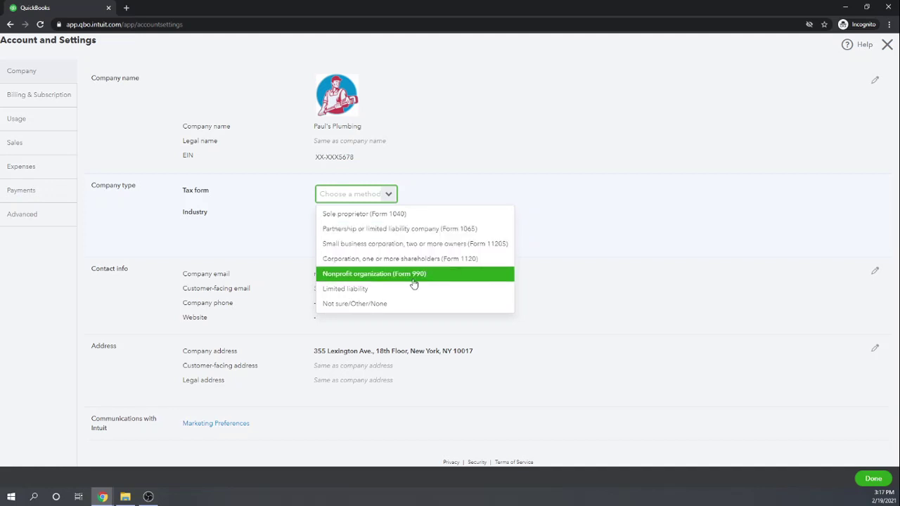
pyautogui.click(374, 307)
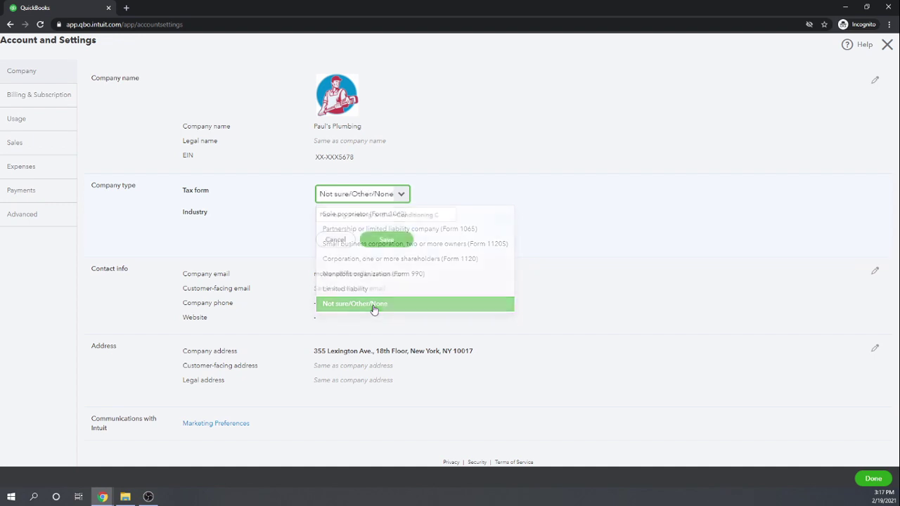
pyautogui.click(543, 204)
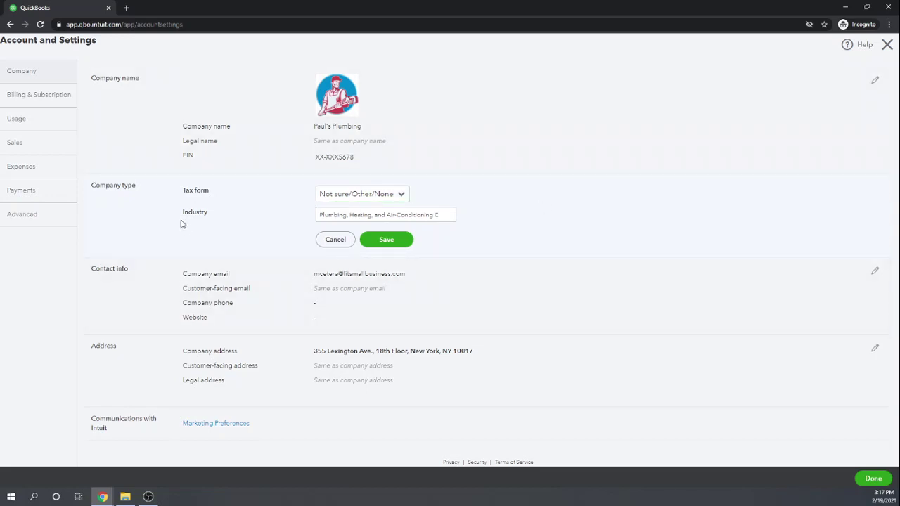
pyautogui.click(384, 215)
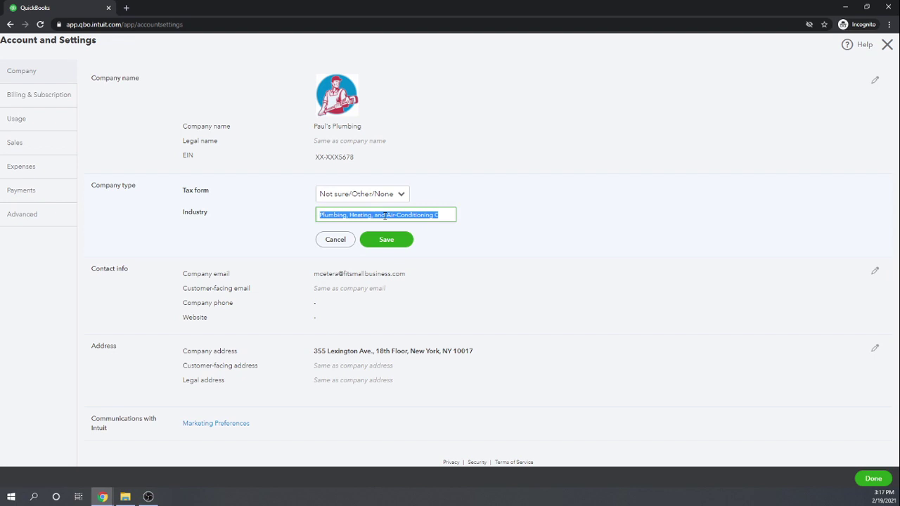
pyautogui.click(509, 215)
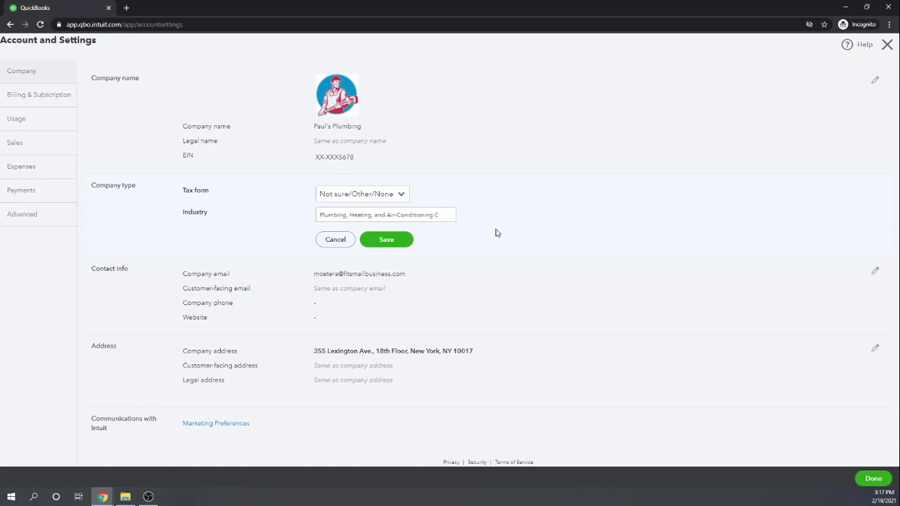
pyautogui.click(381, 240)
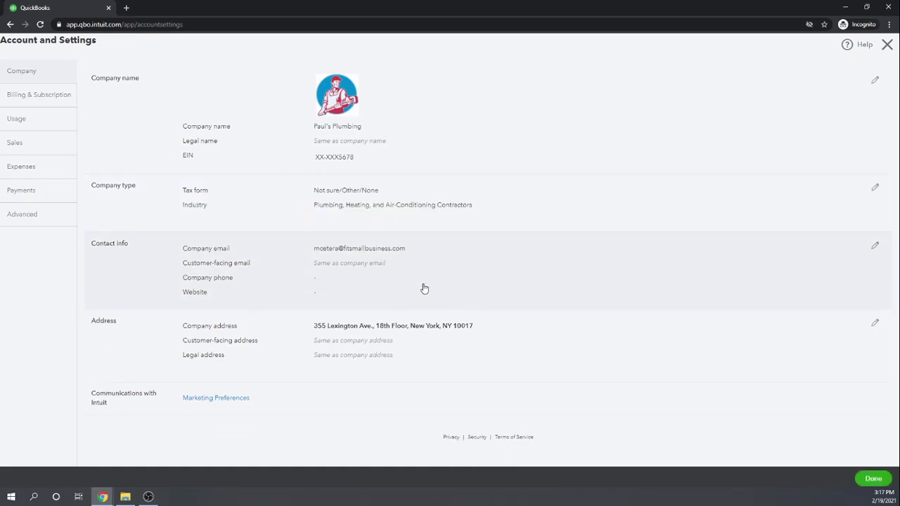
# Save the contact info with the customer-facing email matching the company email and website left blank.
pyautogui.click(140, 278)
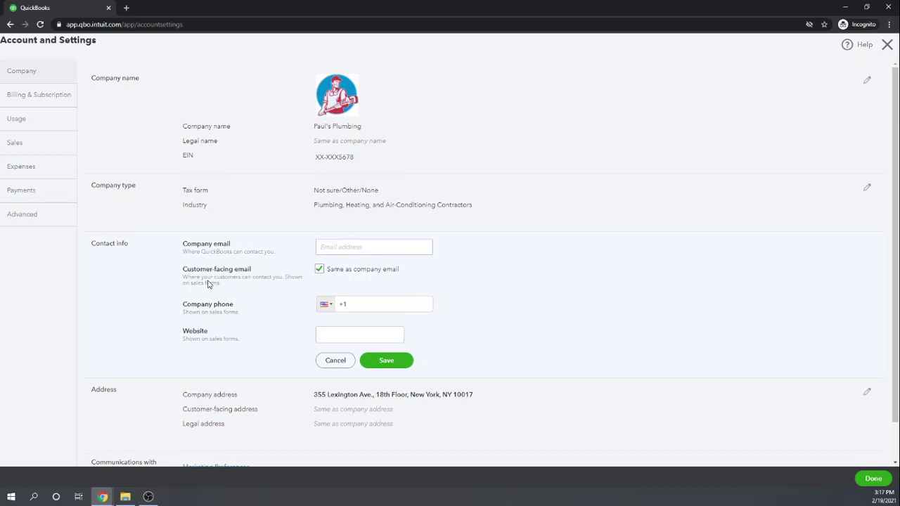
pyautogui.click(320, 269)
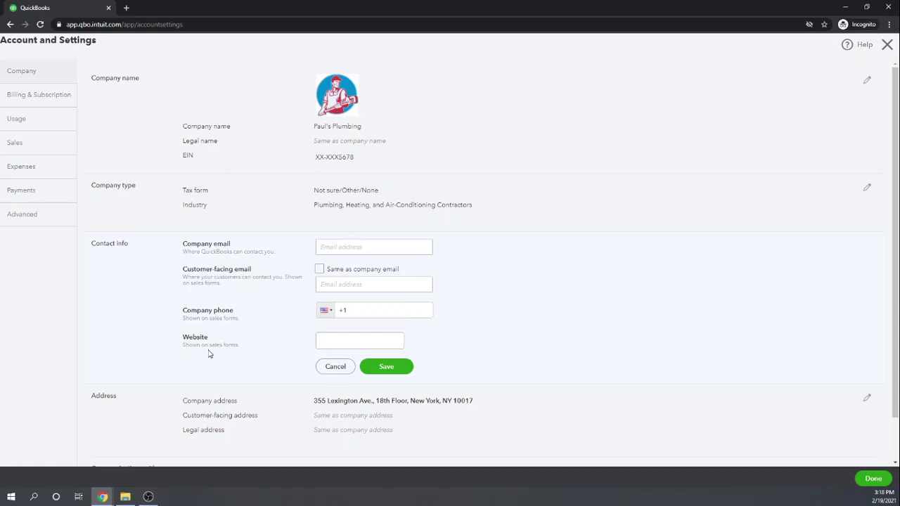
pyautogui.click(327, 344)
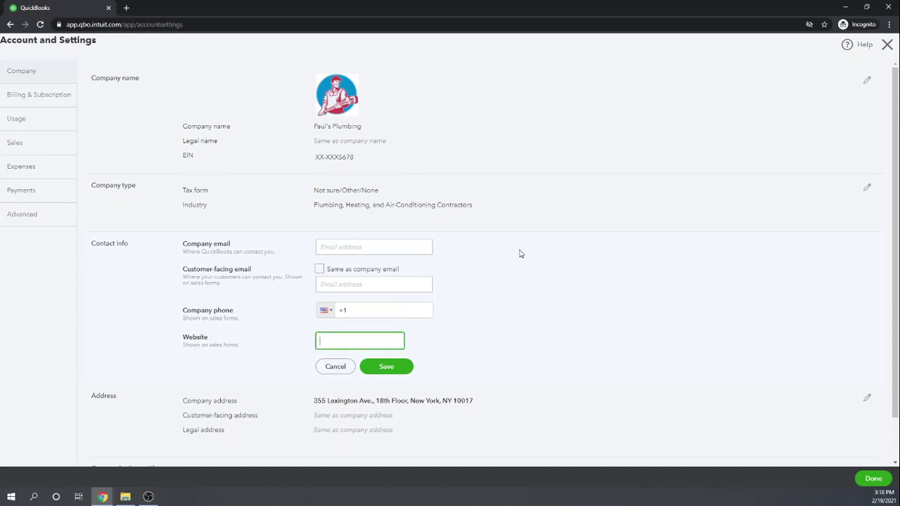
pyautogui.click(396, 368)
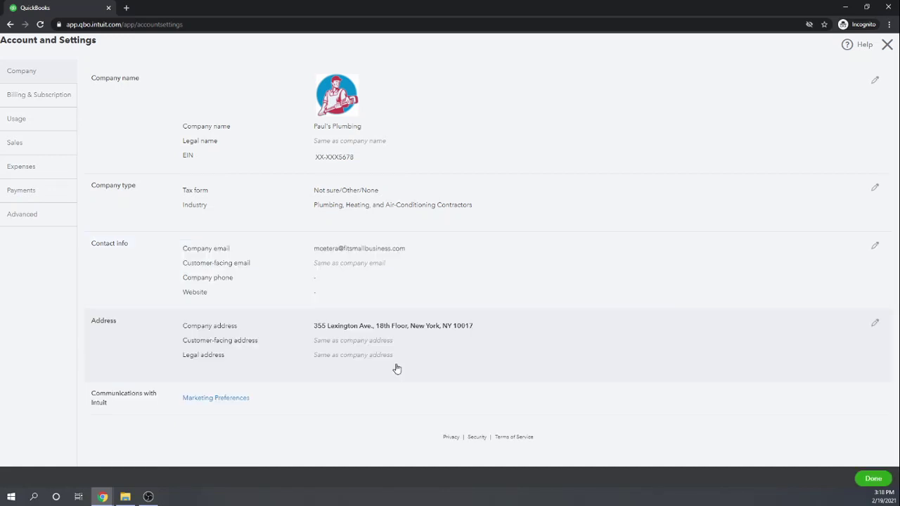
# Save the company address, keeping the customer-facing and legal addresses set to 'Same as company address'.
pyautogui.click(132, 344)
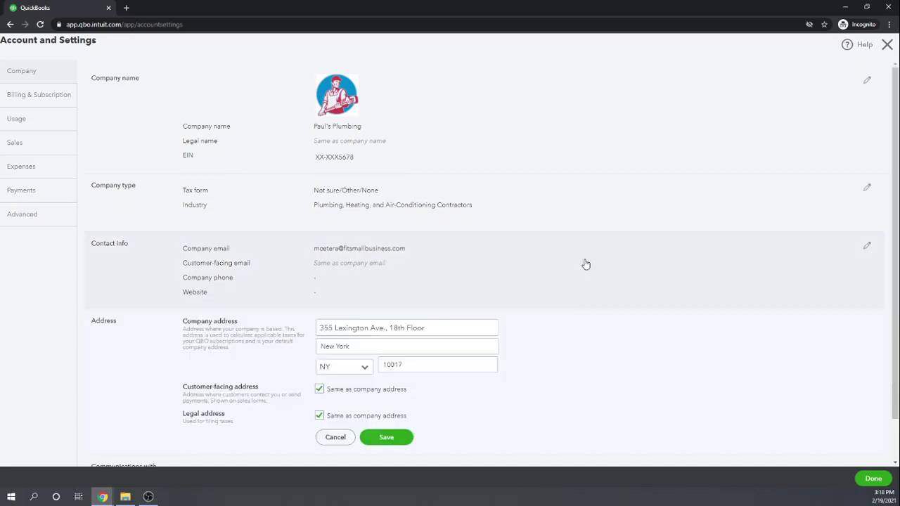
pyautogui.scroll(-1, 587, 267)
pyautogui.click(340, 281)
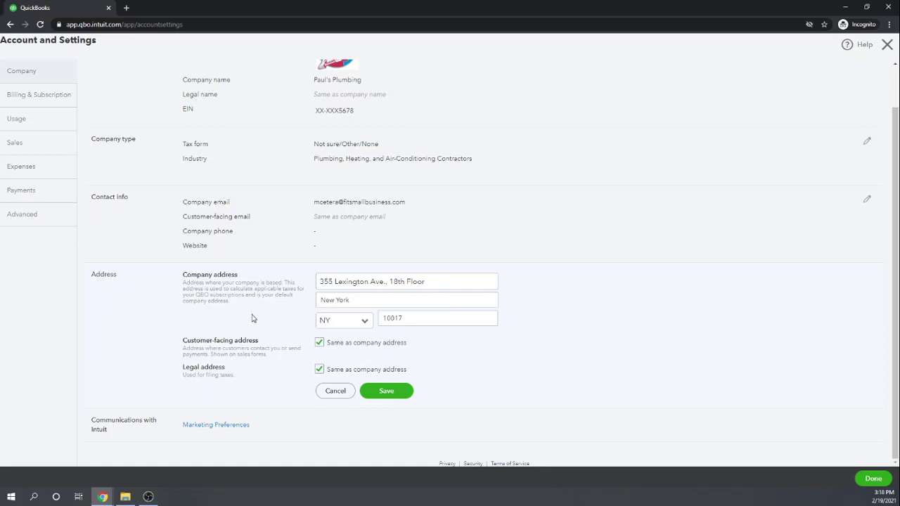
pyautogui.click(319, 342)
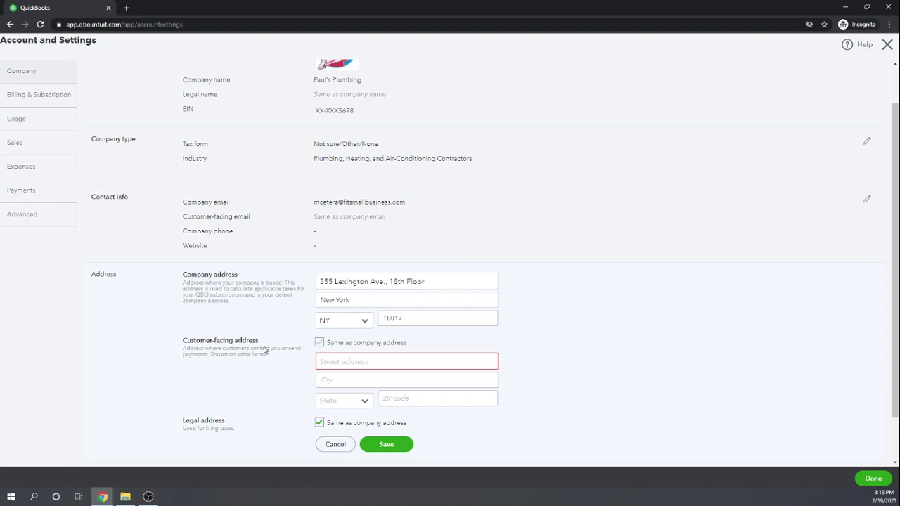
pyautogui.scroll(-2, 265, 349)
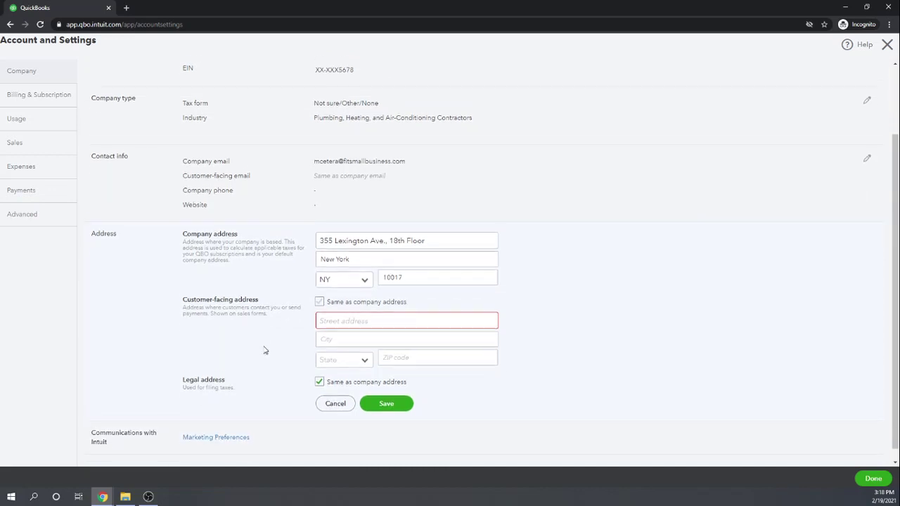
pyautogui.click(319, 369)
pyautogui.scroll(-1, 287, 367)
pyautogui.scroll(-1, 283, 371)
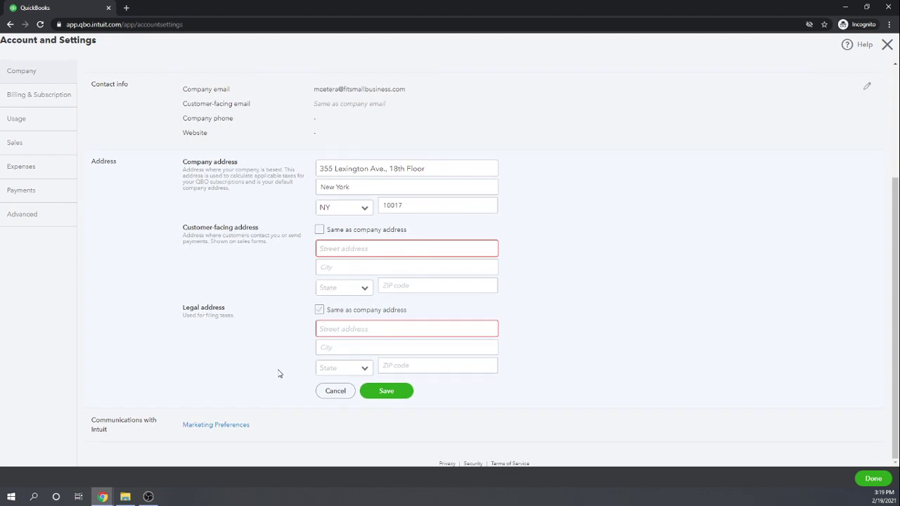
pyautogui.click(319, 309)
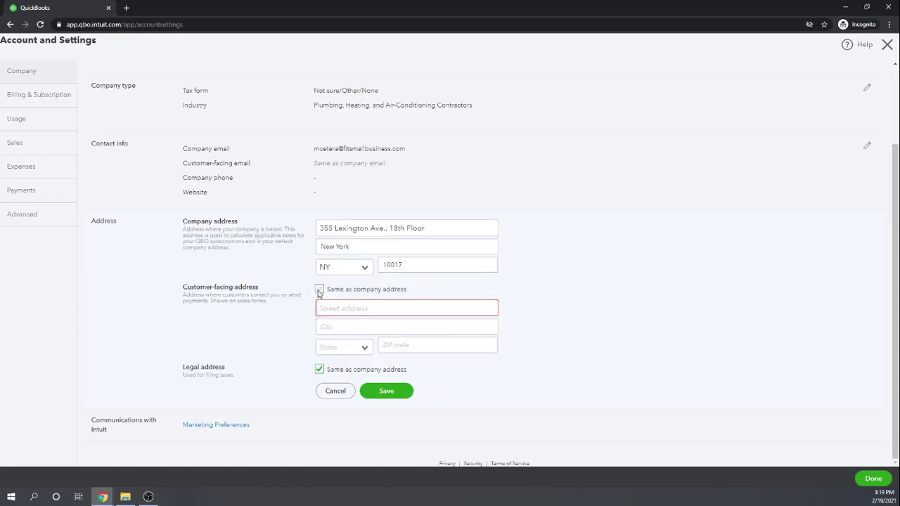
pyautogui.click(320, 289)
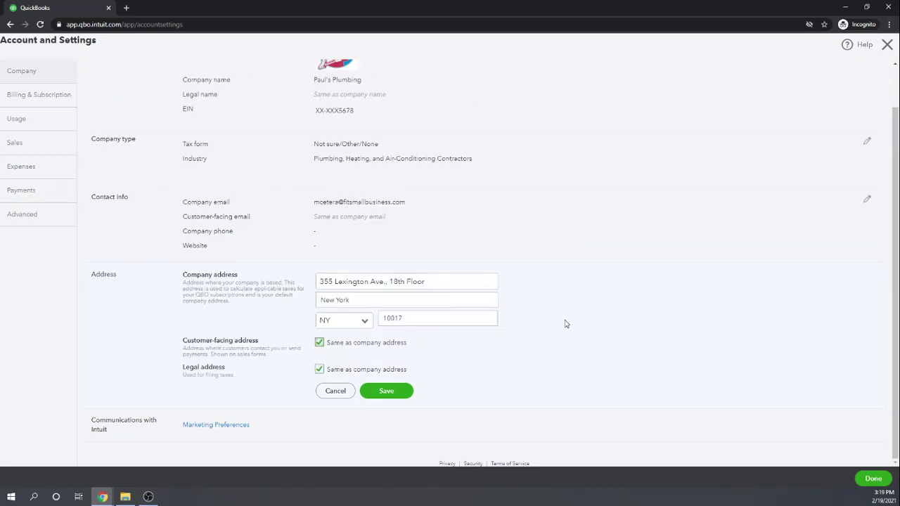
pyautogui.click(386, 391)
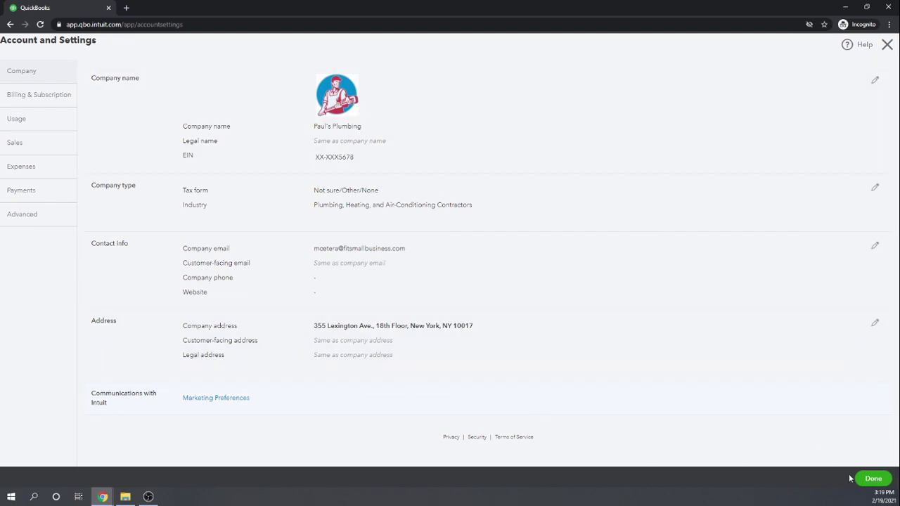
# Close Account and Settings with Done to return to the Business overview dashboard.
pyautogui.click(870, 480)
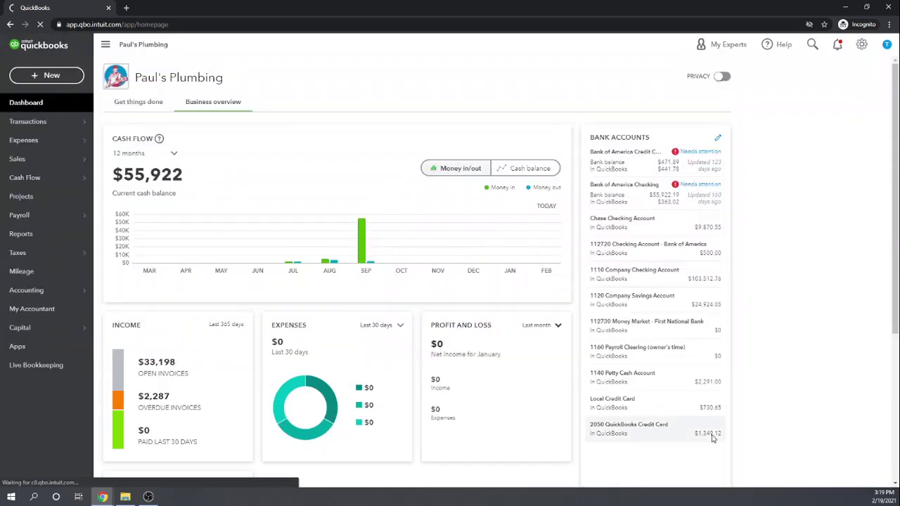